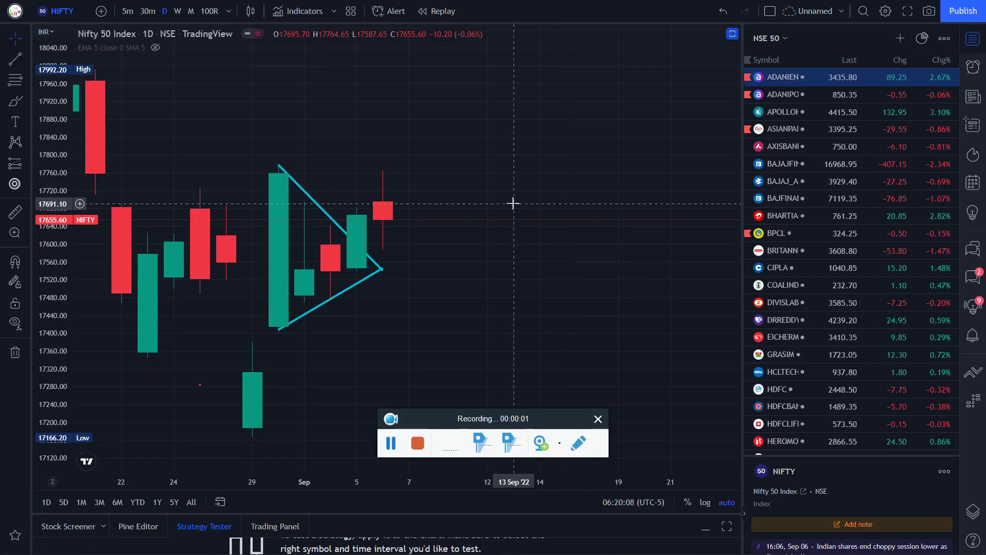
# - Select the Brush tool, brush a blue stroke down to the 30 Aug candle, and show the Data Window
pyautogui.moveTo(412, 423); pyautogui.dragTo(793, 544)
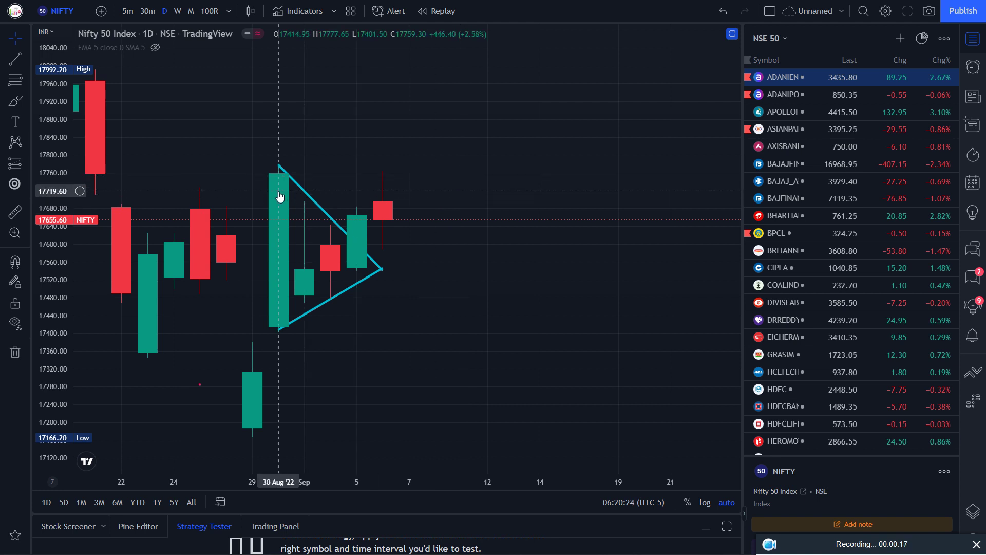
pyautogui.click(15, 100)
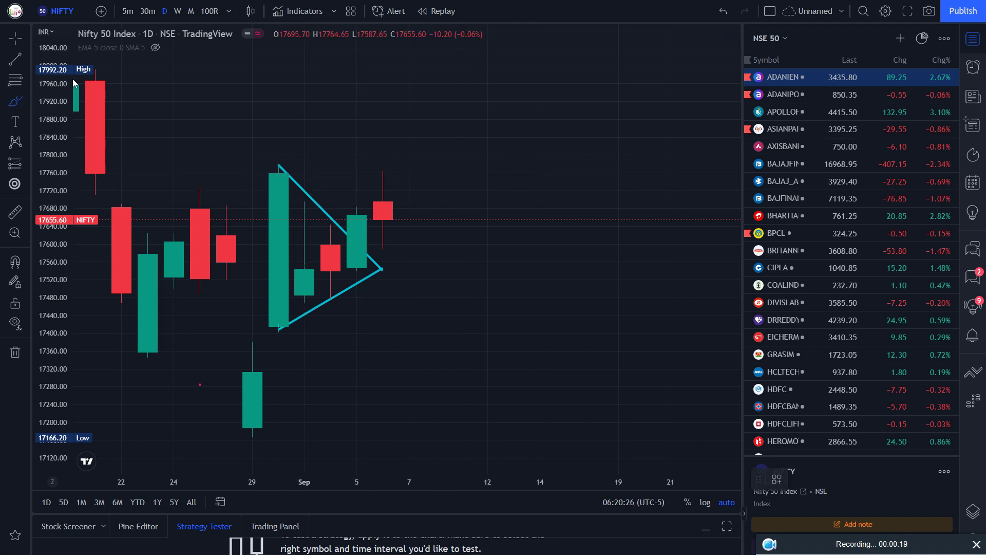
pyautogui.moveTo(278, 202); pyautogui.dragTo(222, 136)
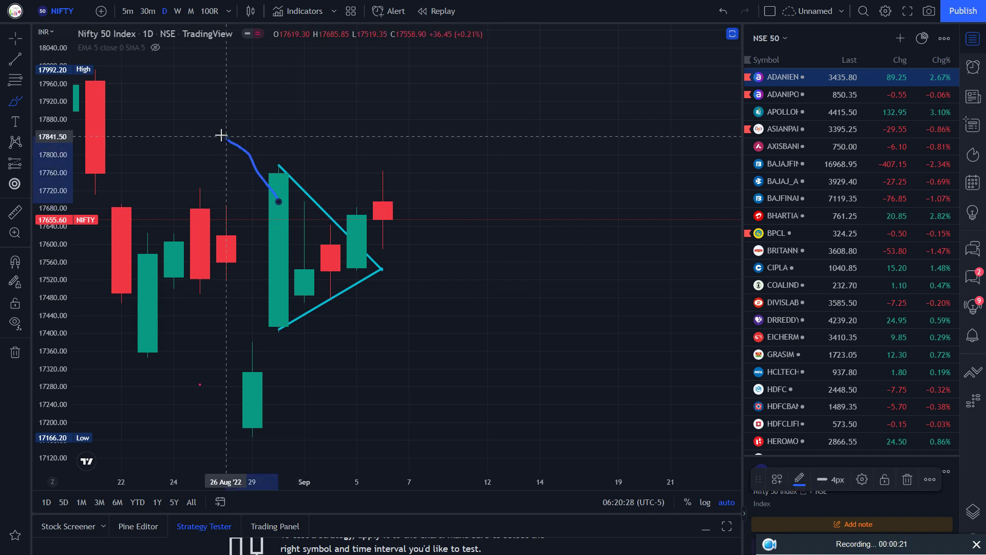
pyautogui.click(976, 137)
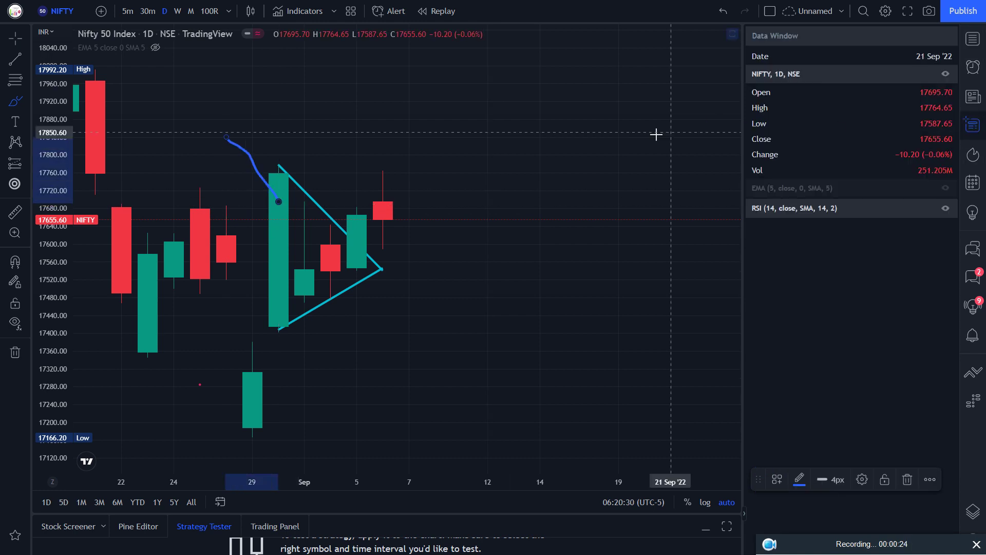
pyautogui.click(21, 103)
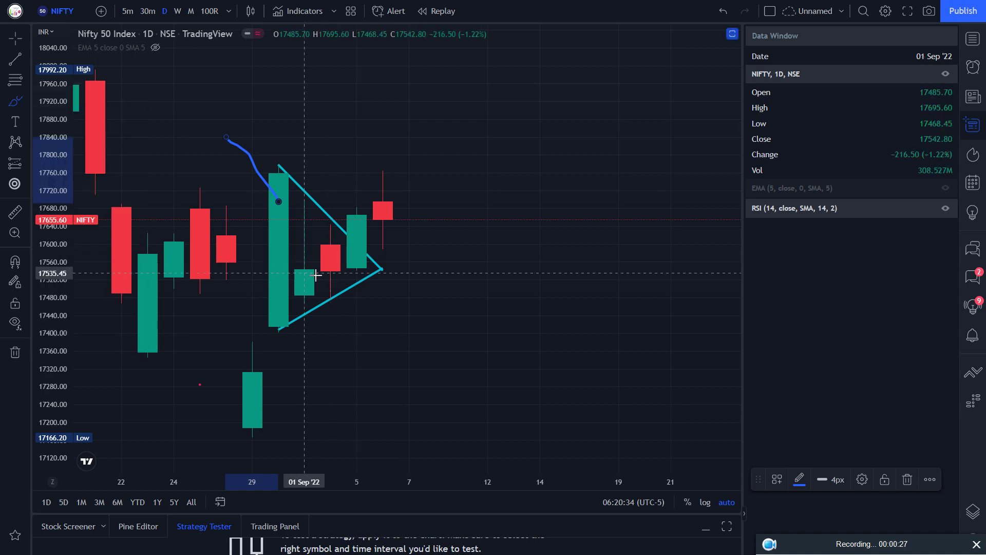
# - Brush blue strokes past the triangle, along its top and bottom edges, and at horizontal levels
pyautogui.moveTo(306, 280); pyautogui.dragTo(435, 362)
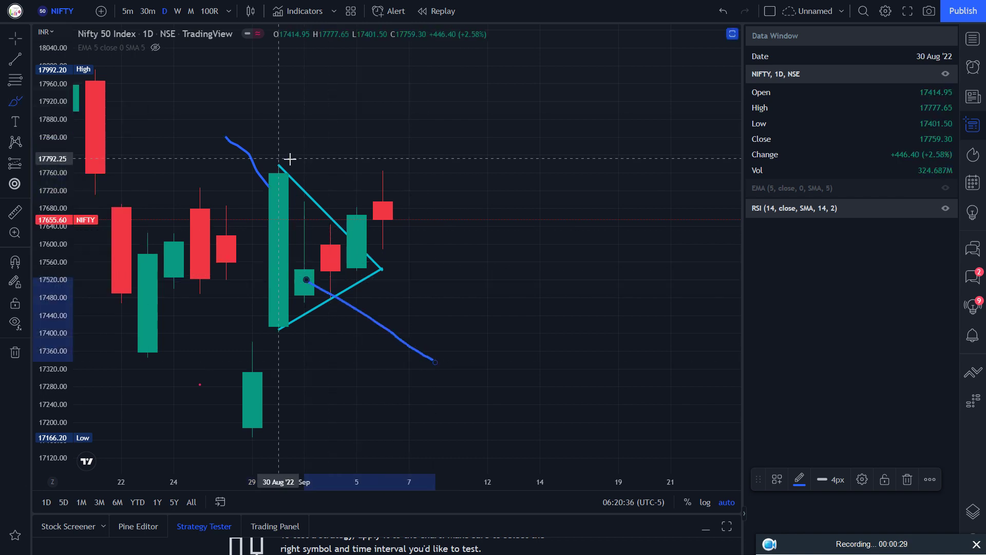
pyautogui.moveTo(279, 164); pyautogui.dragTo(331, 166)
pyautogui.moveTo(279, 327)
pyautogui.mouseDown()
pyautogui.moveTo(335, 327)
pyautogui.moveTo(407, 293)
pyautogui.mouseUp()
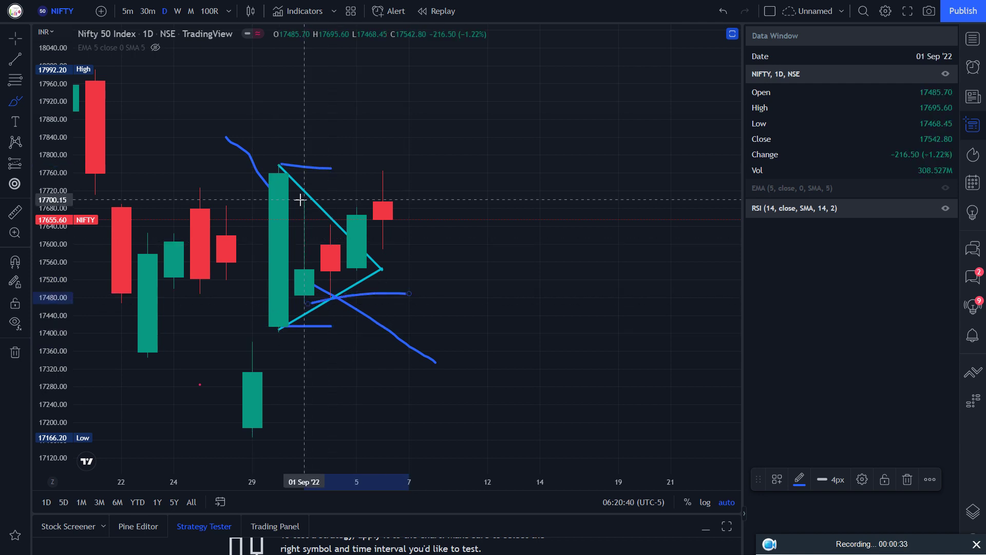
pyautogui.moveTo(306, 199)
pyautogui.mouseDown()
pyautogui.moveTo(357, 192)
pyautogui.moveTo(357, 219)
pyautogui.mouseUp()
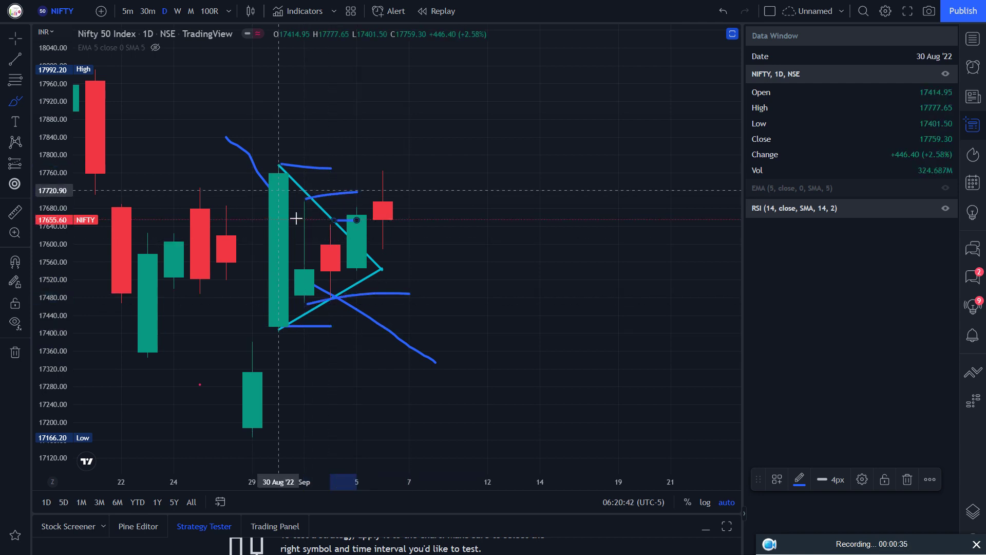
pyautogui.moveTo(332, 297); pyautogui.dragTo(436, 297)
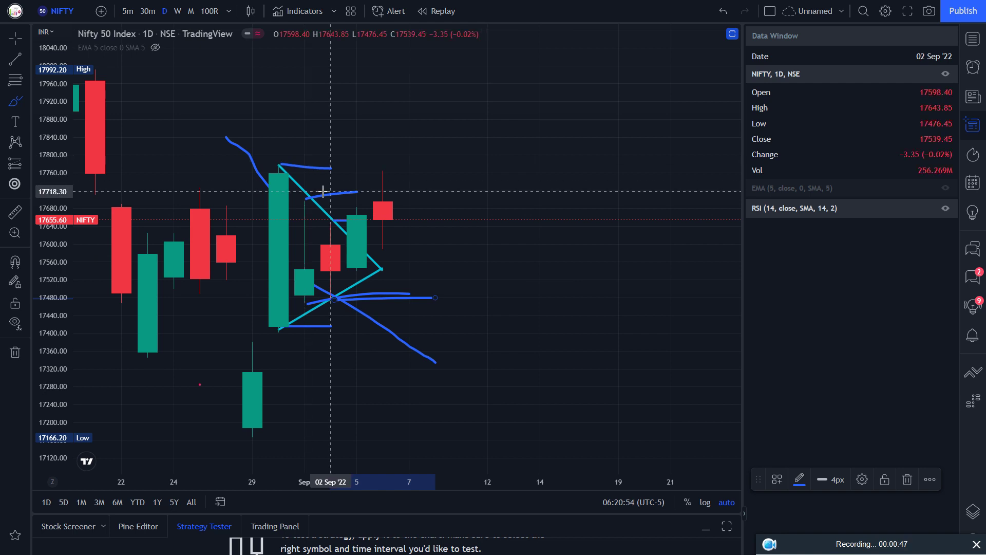
pyautogui.moveTo(386, 432)
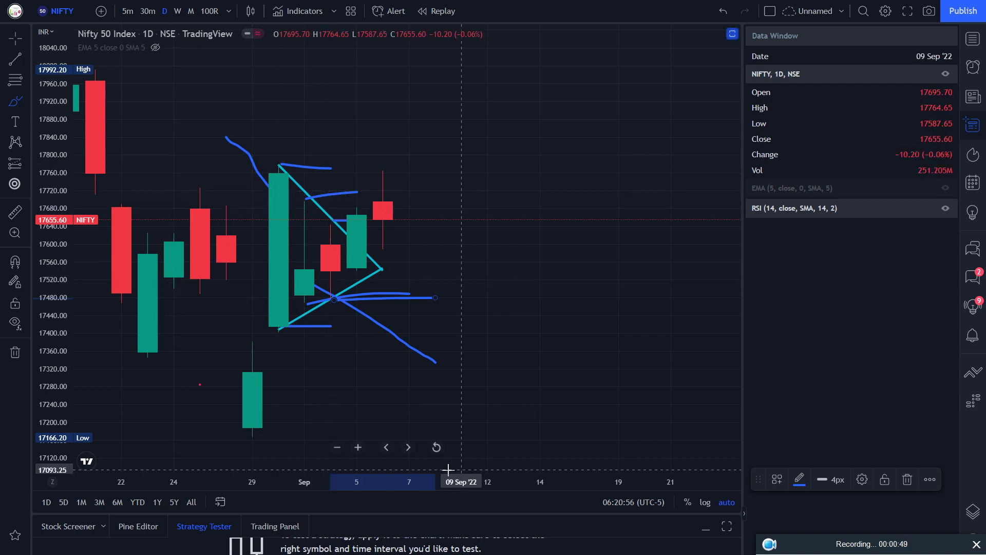
pyautogui.click(340, 447)
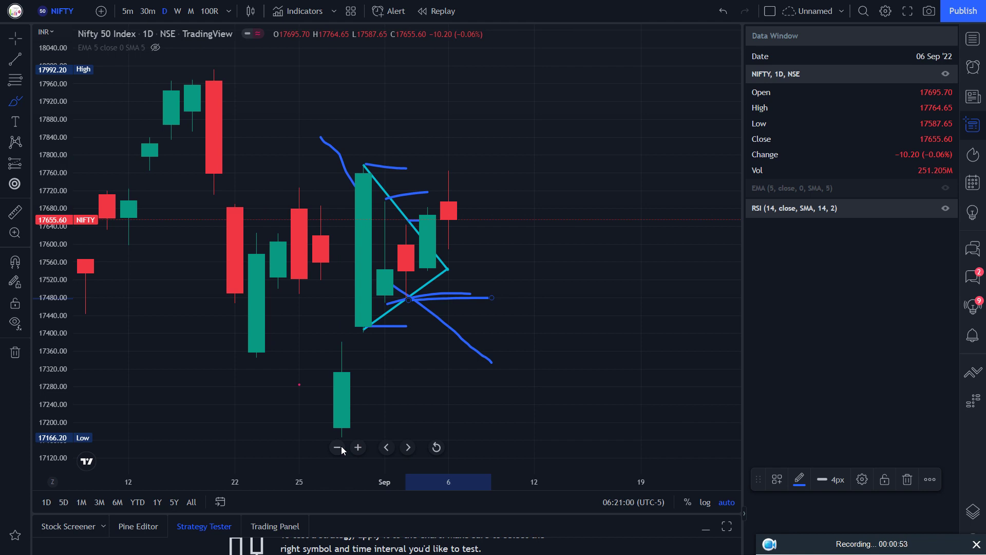
pyautogui.click(340, 447)
pyautogui.click(339, 448)
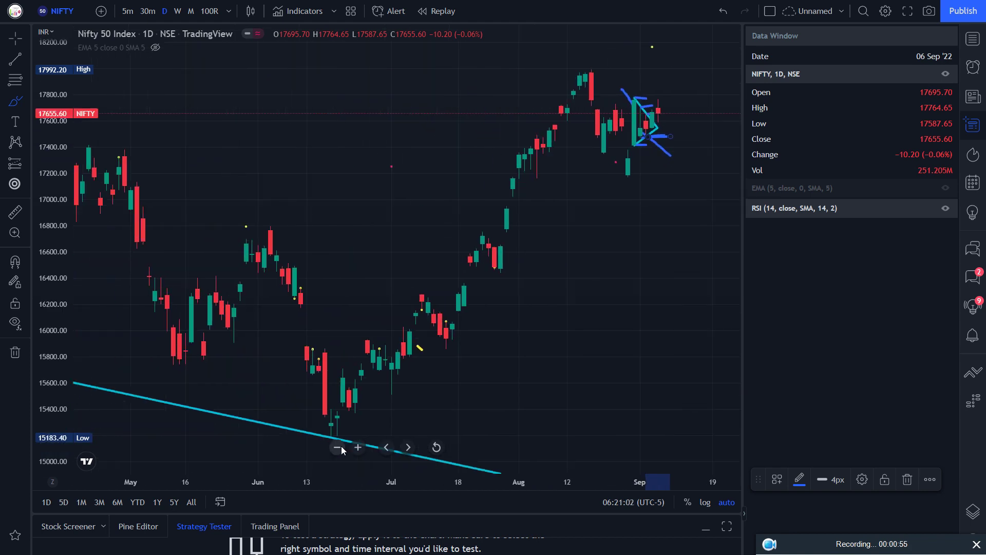
pyautogui.click(342, 446)
pyautogui.click(341, 446)
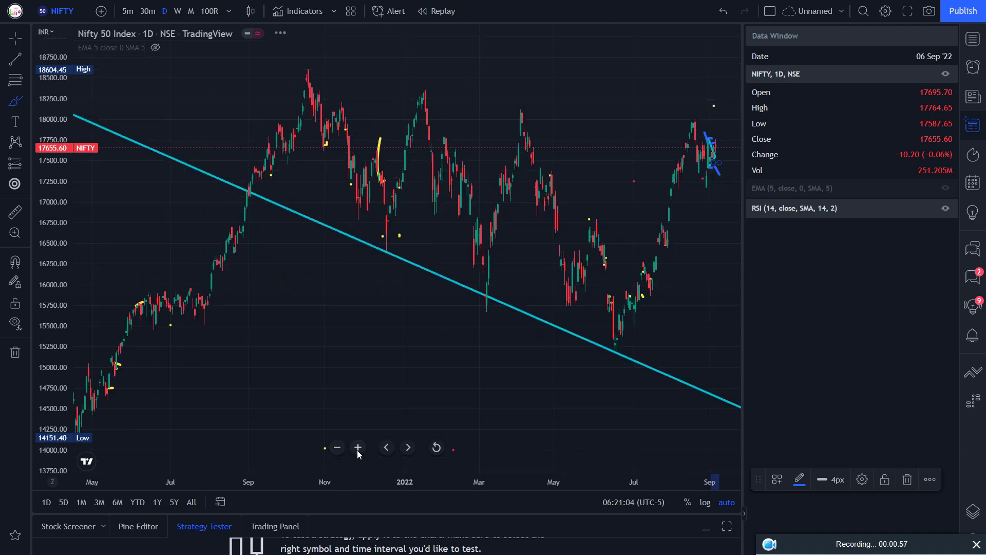
pyautogui.click(357, 450)
pyautogui.click(357, 450)
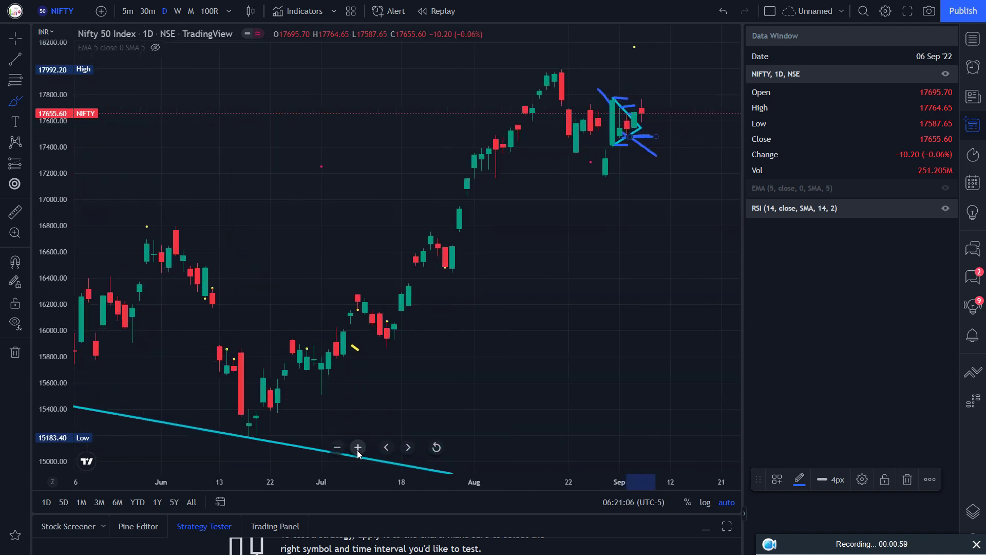
pyautogui.click(357, 450)
pyautogui.click(357, 451)
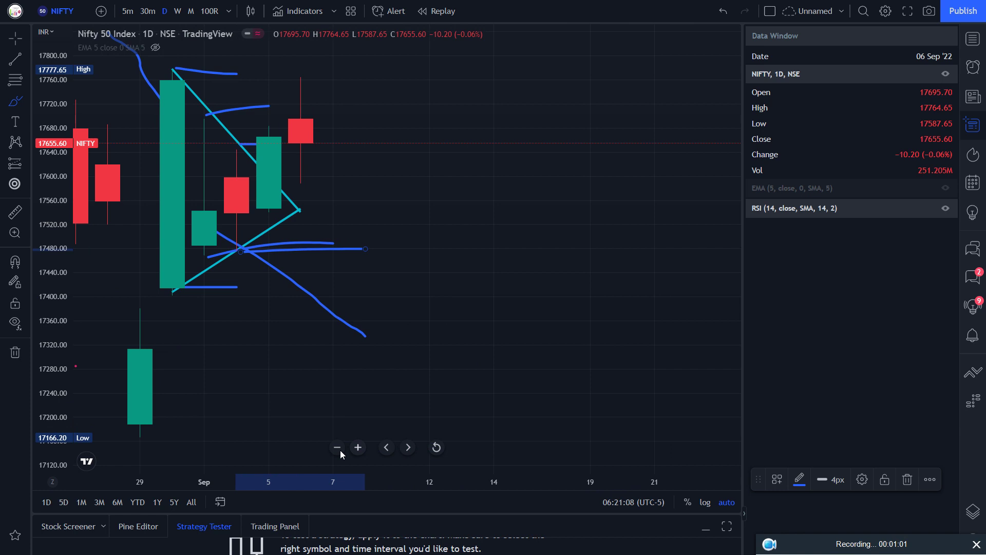
pyautogui.click(338, 449)
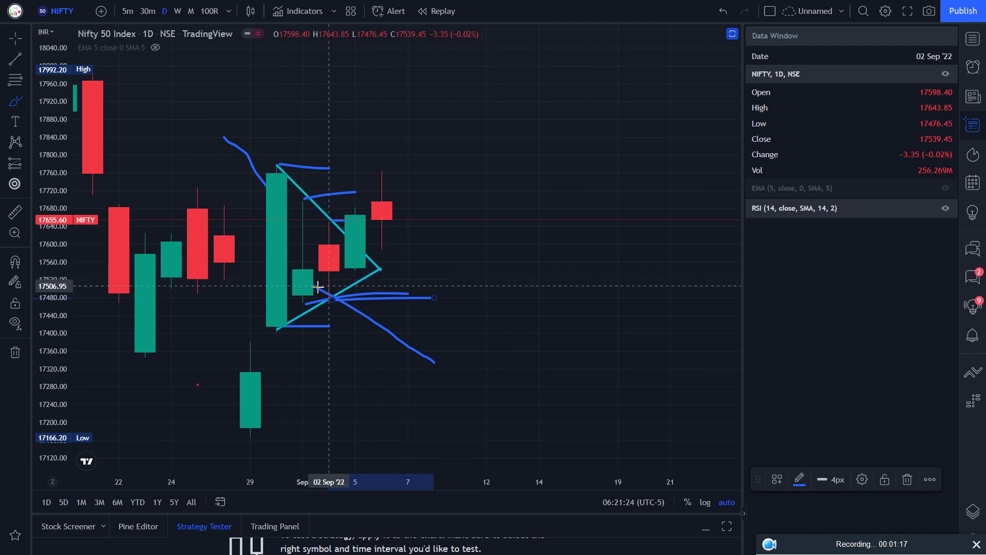
pyautogui.scroll(-1, 385, 232)
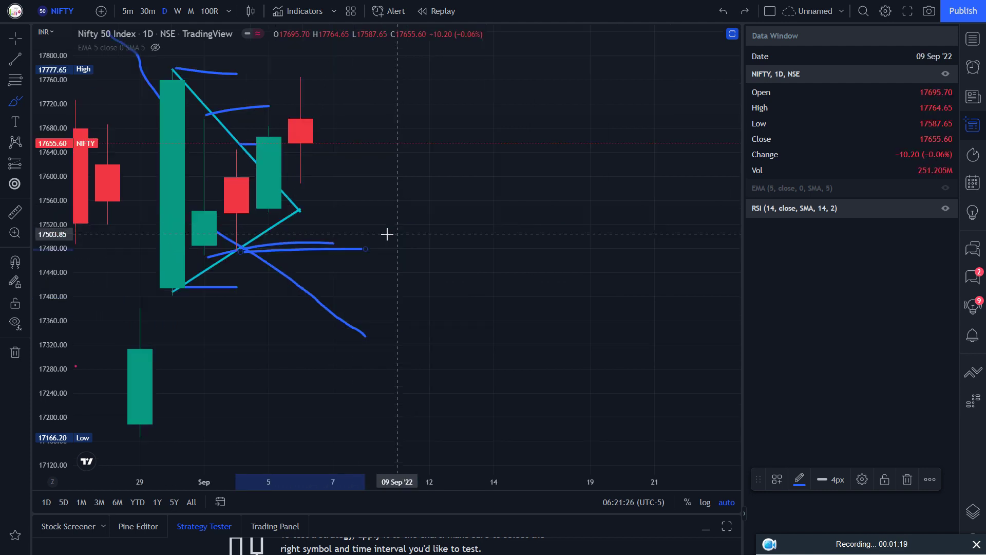
pyautogui.scroll(-5, 386, 232)
pyautogui.scroll(2, 387, 234)
pyautogui.scroll(2, 388, 234)
pyautogui.scroll(1, 387, 234)
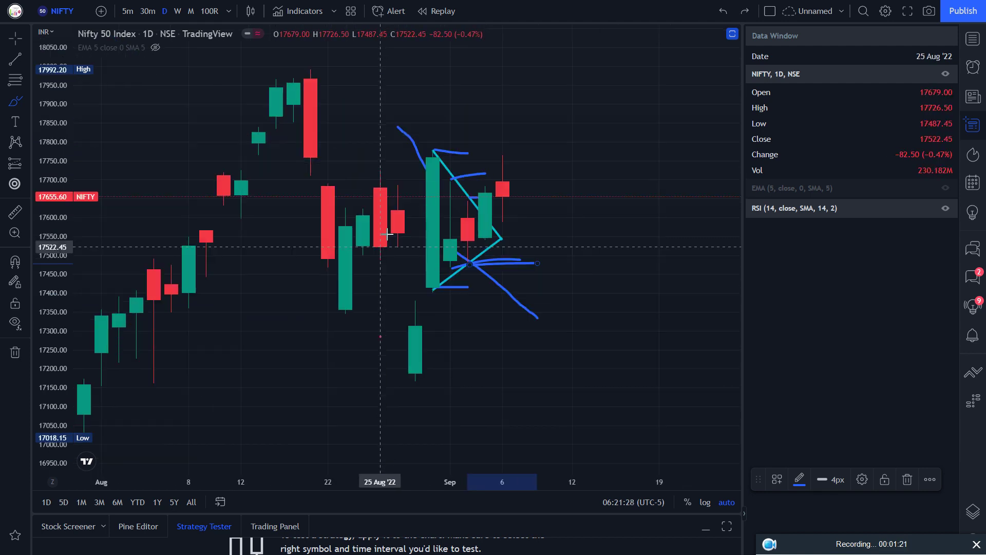
pyautogui.scroll(1, 387, 233)
pyautogui.scroll(1, 387, 234)
# - Delete the selected horizontal brush line and undo two more blue brush strokes
pyautogui.press('Delete')
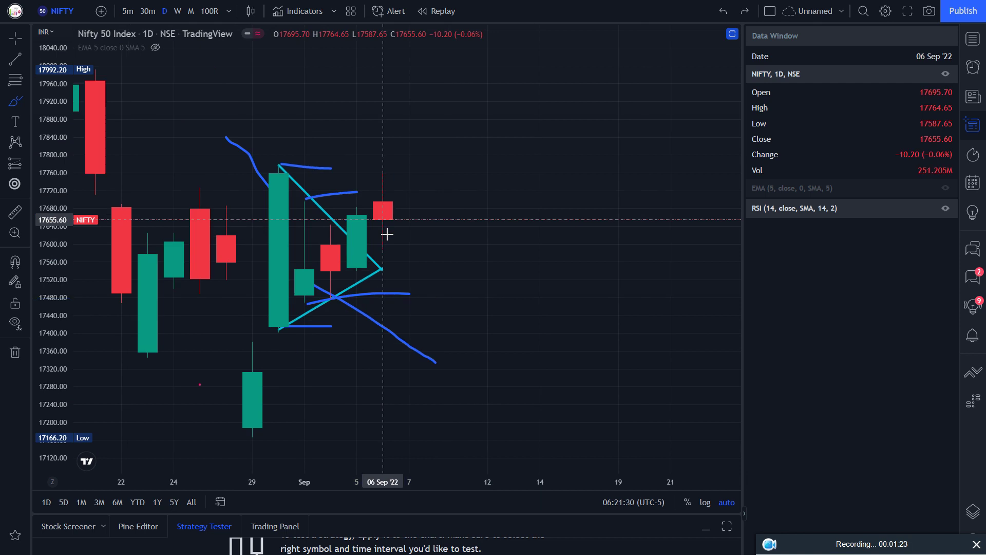
pyautogui.hotkey('ctrl', 'z')
pyautogui.hotkey('ctrl', 'z')
pyautogui.hotkey('ctrl', 'z')
pyautogui.hotkey('ctrl', 'z')
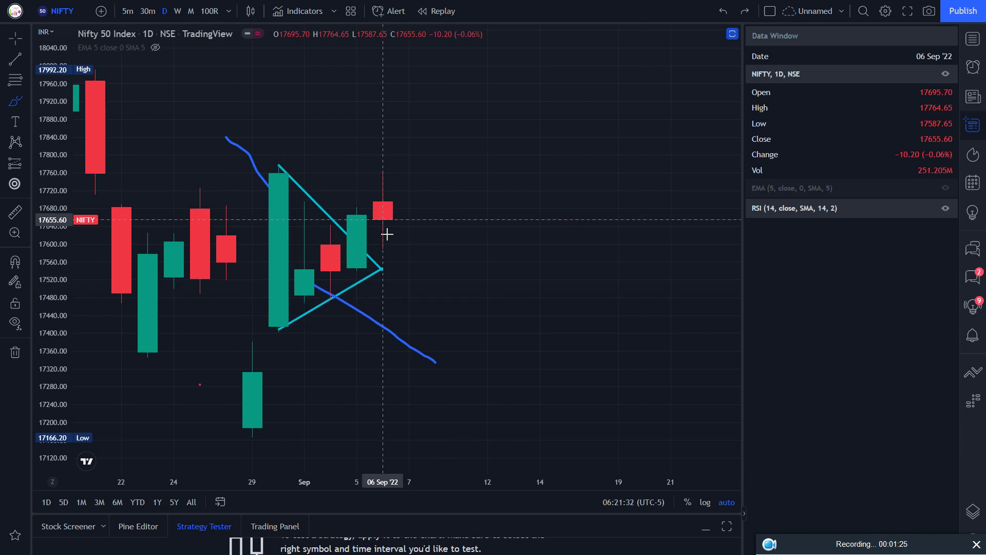
pyautogui.hotkey('ctrl', 'z')
pyautogui.hotkey('ctrl', 'z')
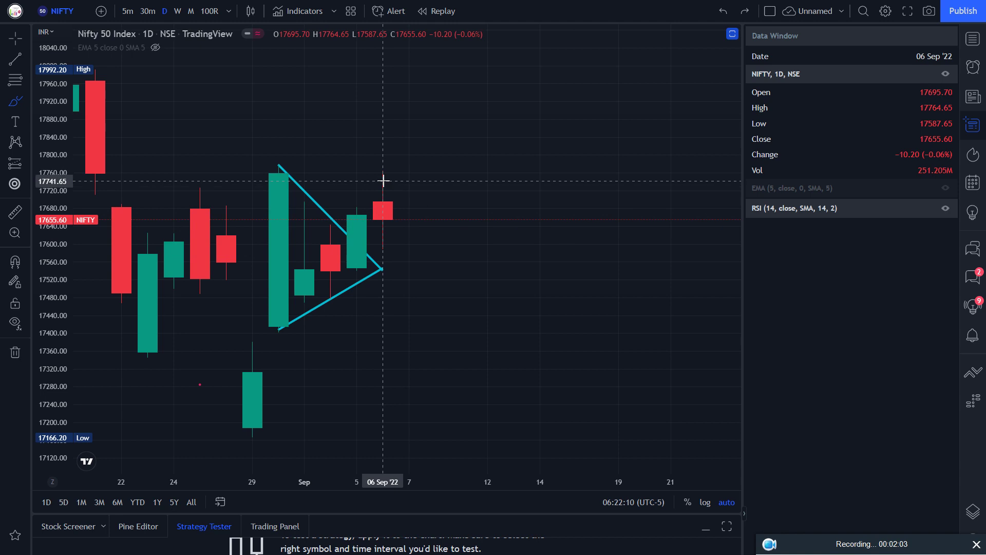
pyautogui.click(24, 101)
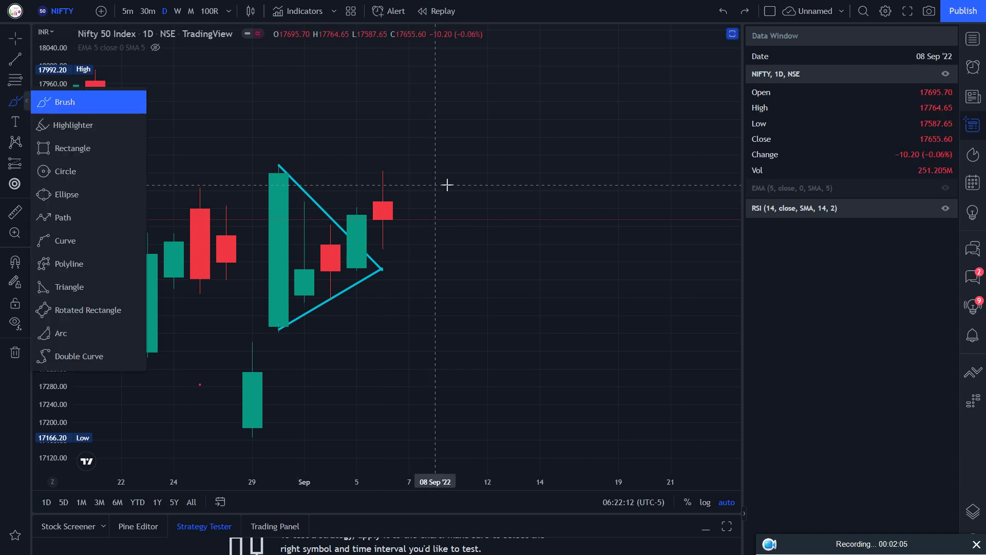
# - Brush two blue lines rightward from the 06 Sep candle, one from its top and one lower
pyautogui.moveTo(383, 172); pyautogui.dragTo(513, 170)
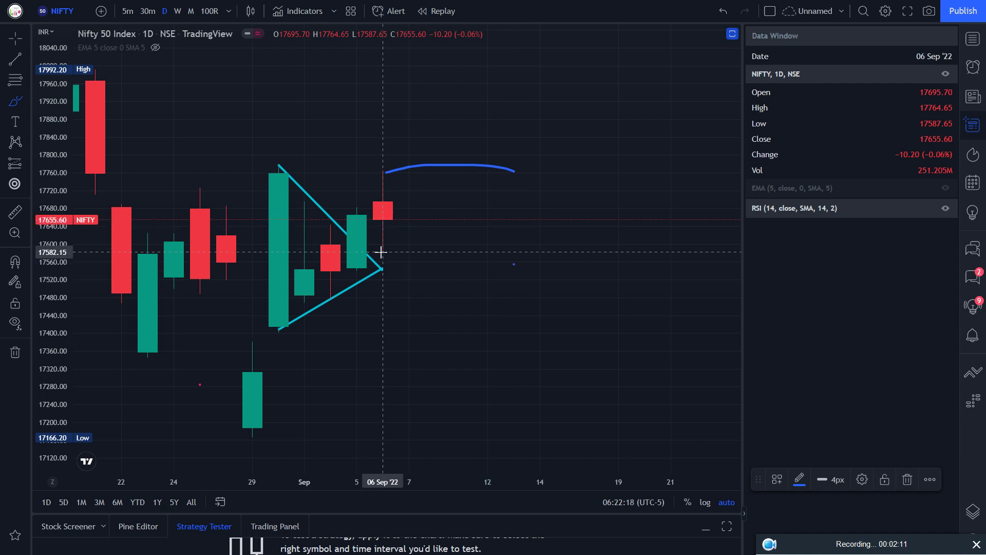
pyautogui.moveTo(383, 252); pyautogui.dragTo(566, 237)
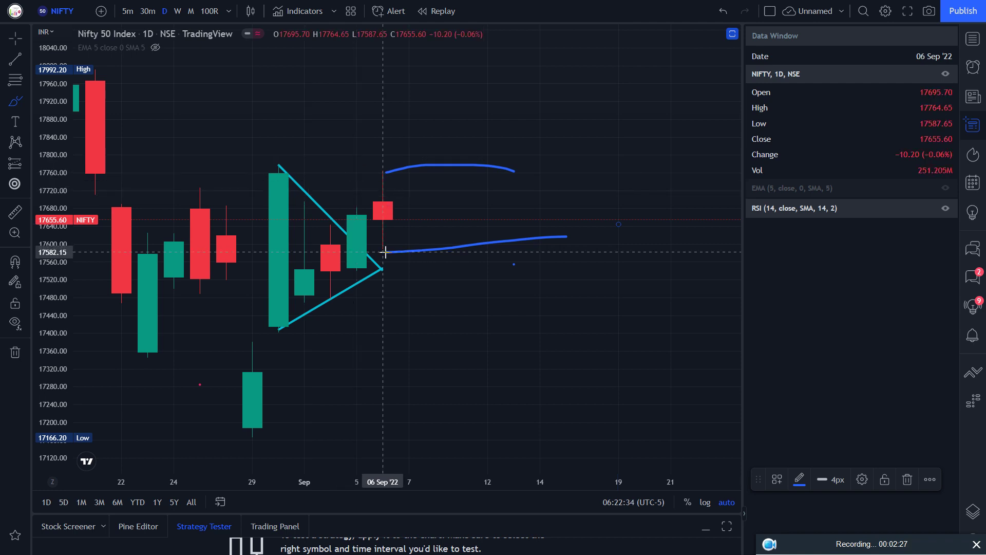
pyautogui.write('NIF')
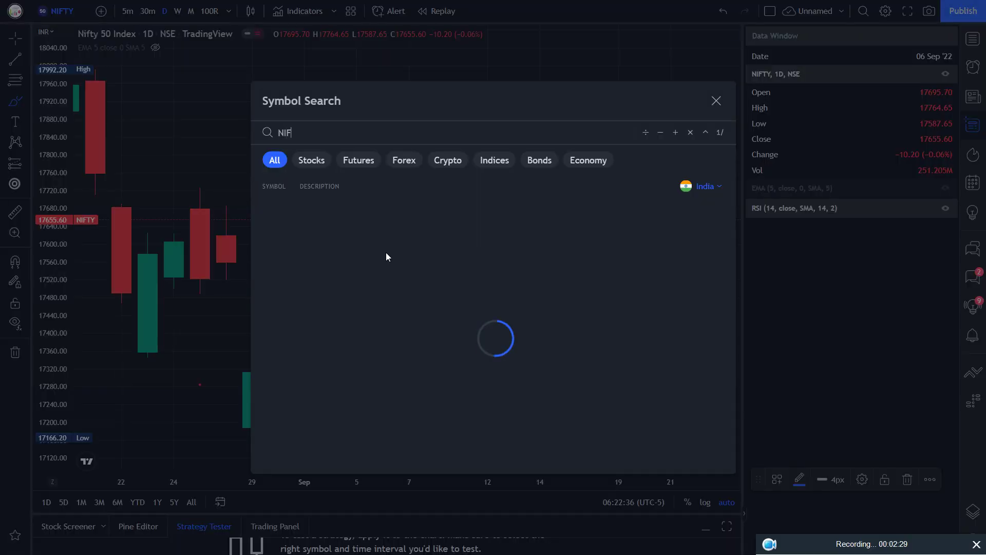
pyautogui.write('TY BAN')
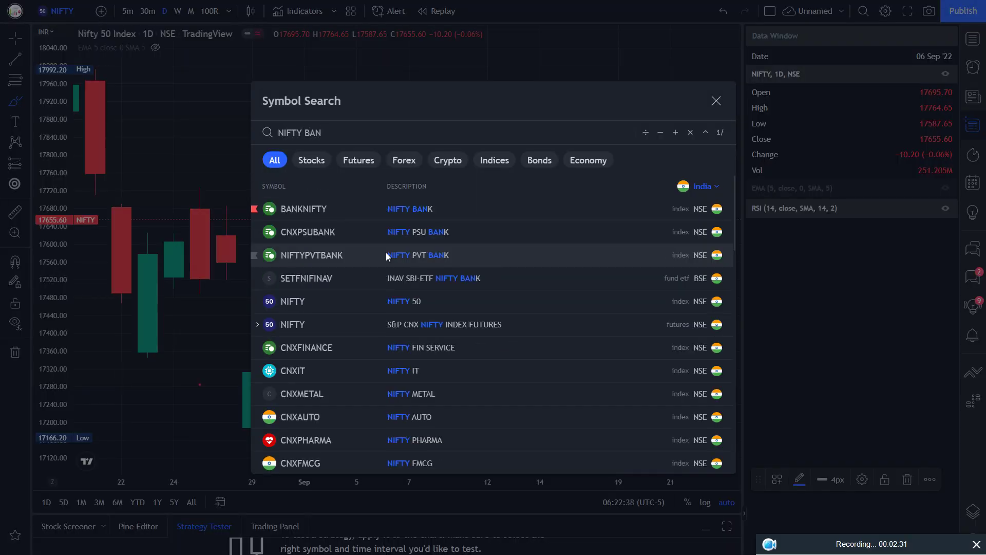
# - Open the BANKNIFTY daily chart, zoom out, and brush a blue zigzag over the recent swings
pyautogui.press('Return')
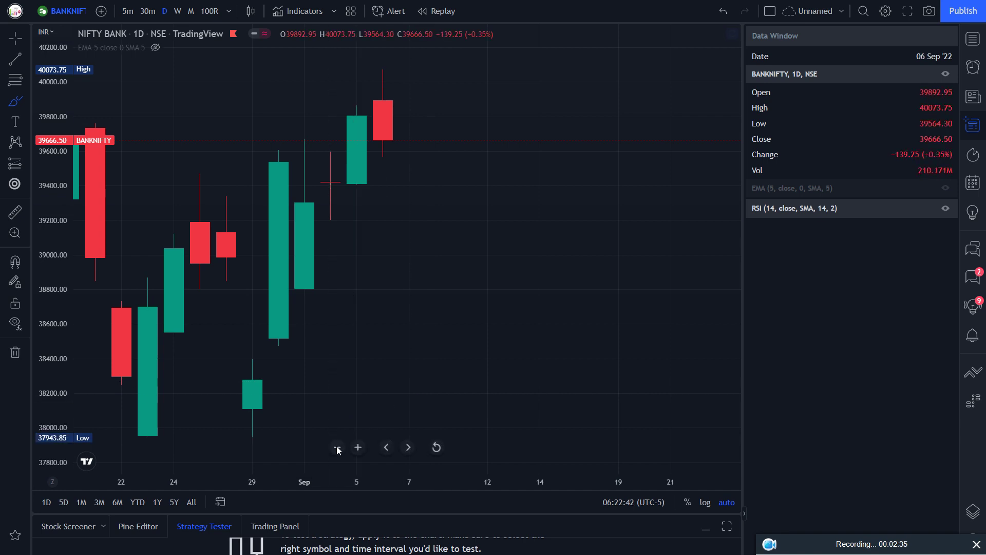
pyautogui.click(337, 447)
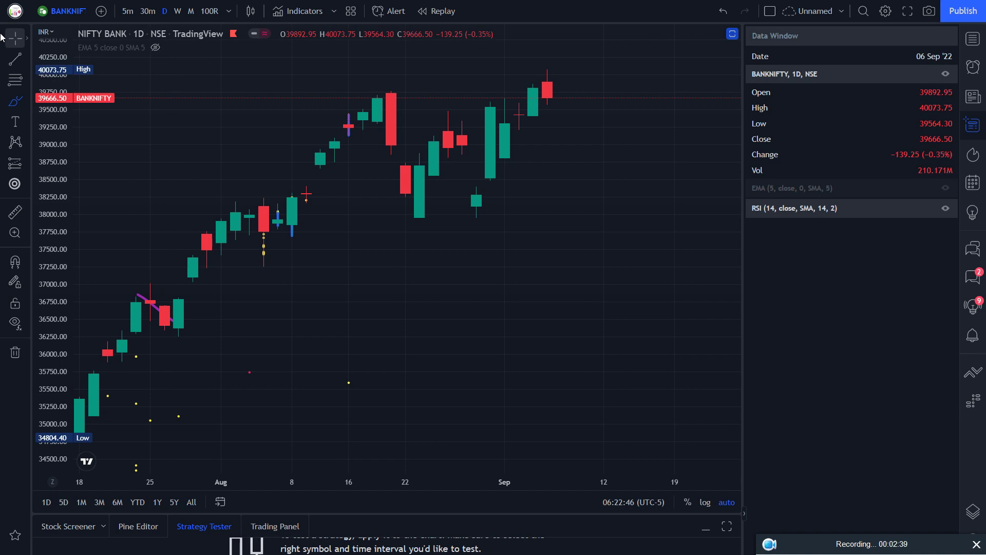
pyautogui.click(17, 105)
pyautogui.moveTo(380, 104)
pyautogui.mouseDown()
pyautogui.moveTo(473, 202)
pyautogui.moveTo(540, 82)
pyautogui.moveTo(561, 108)
pyautogui.mouseUp()
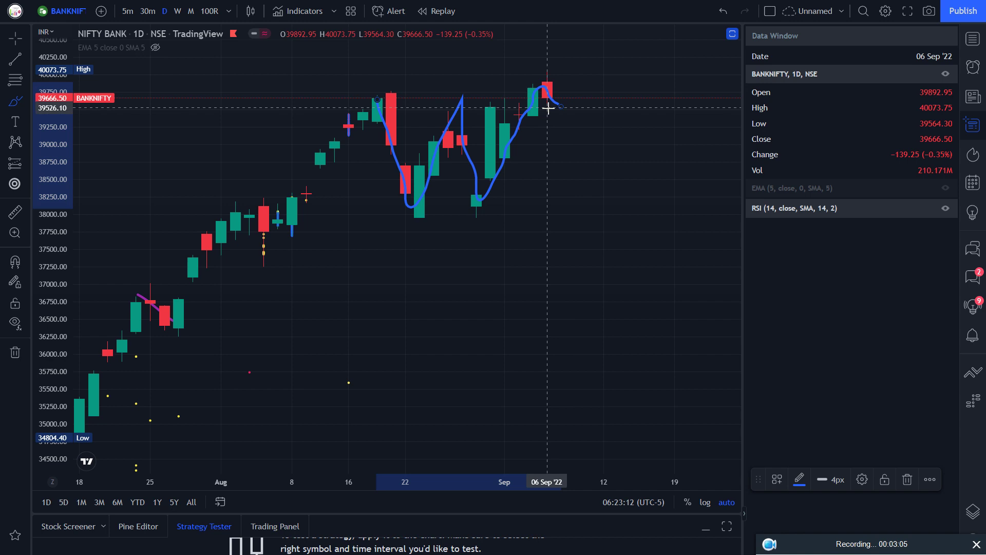
pyautogui.write('ITC')
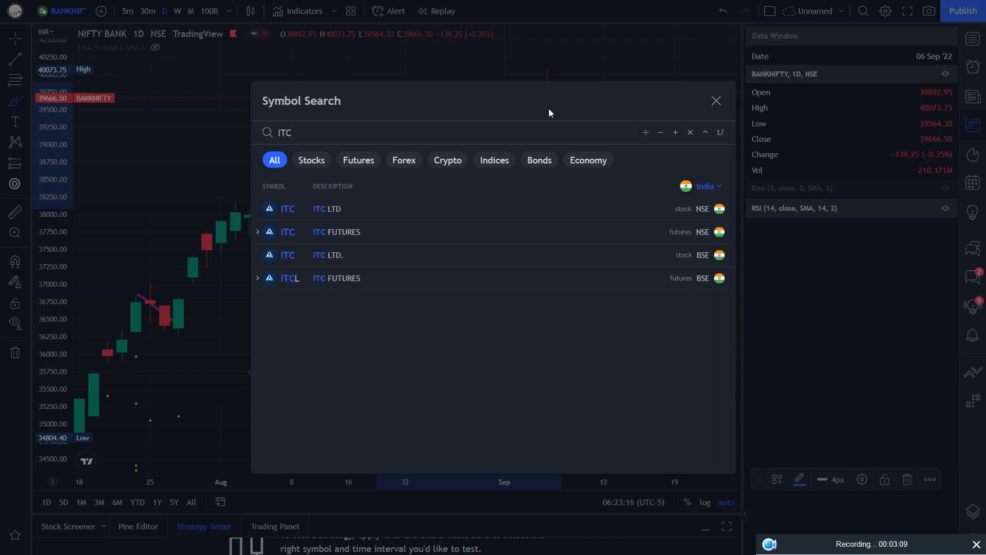
# - Open the NSE ITC chart and adjust the zoom to show candles from July onward
pyautogui.press('Return')
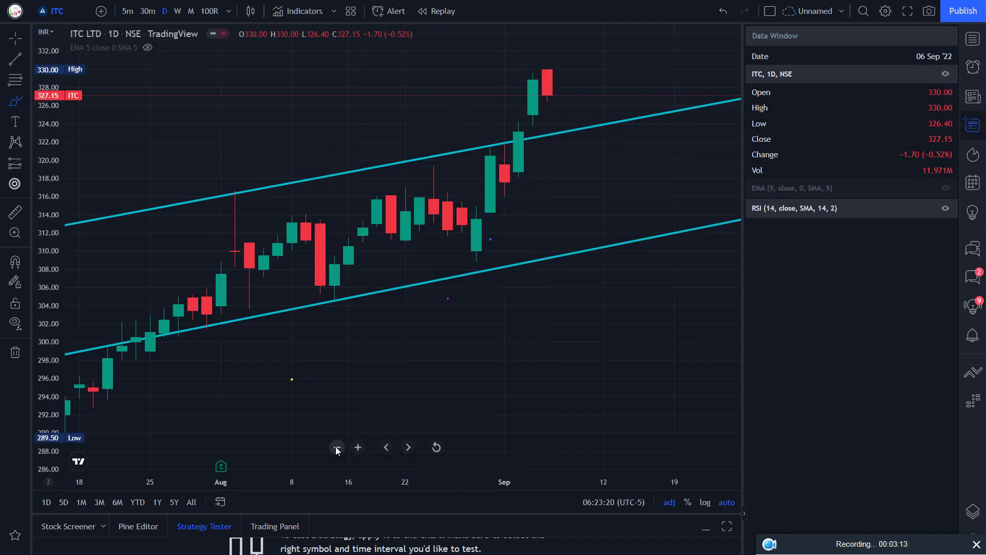
pyautogui.click(336, 447)
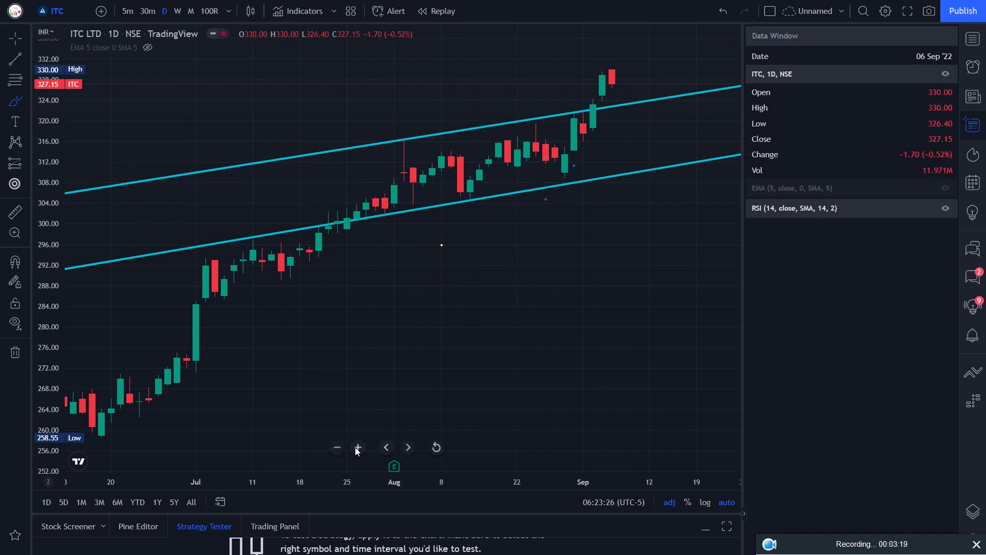
pyautogui.click(357, 447)
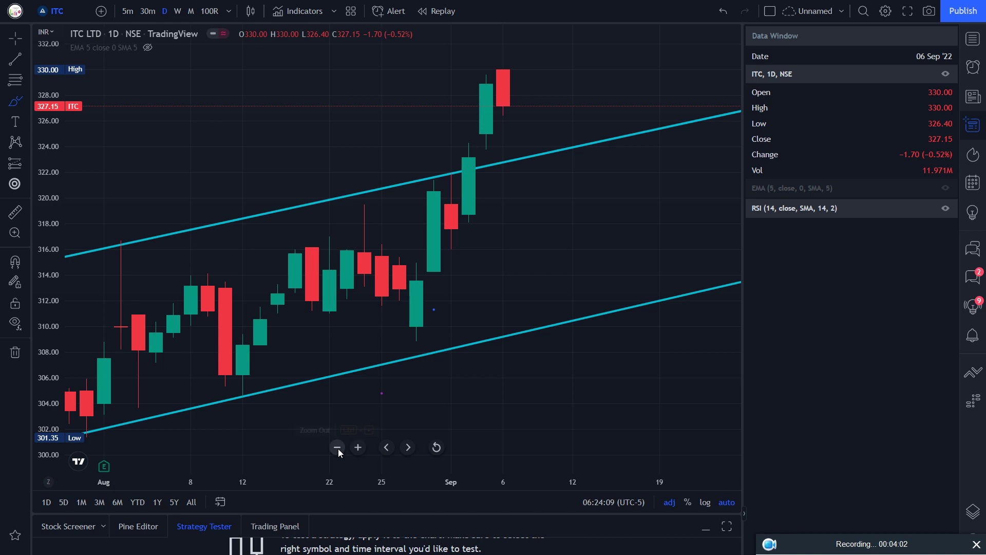
pyautogui.click(338, 448)
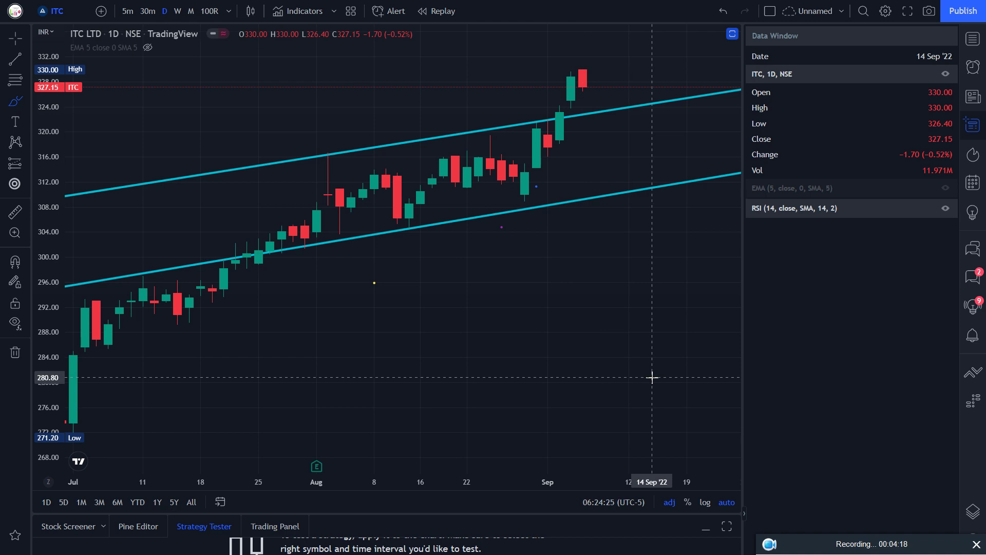
pyautogui.write('nif')
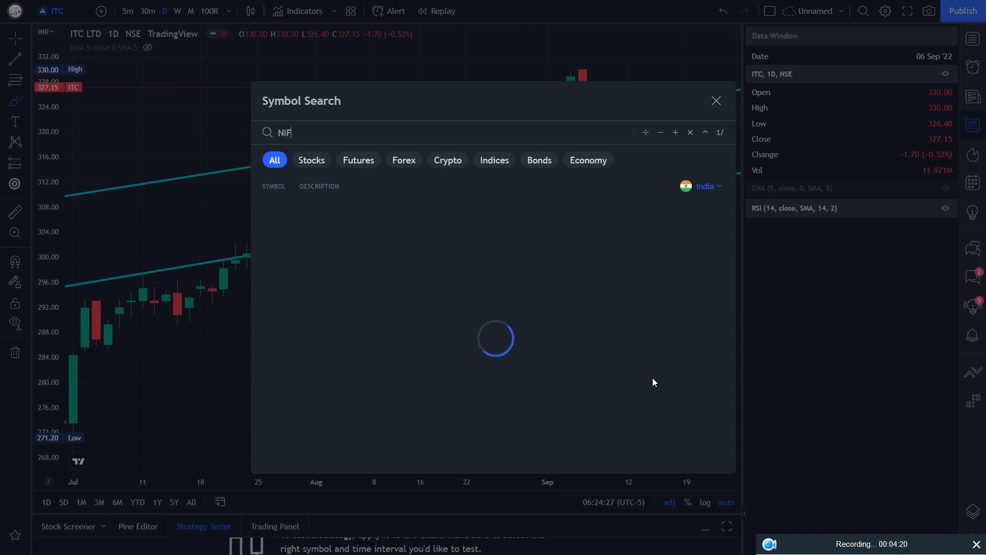
pyautogui.write('ty 50')
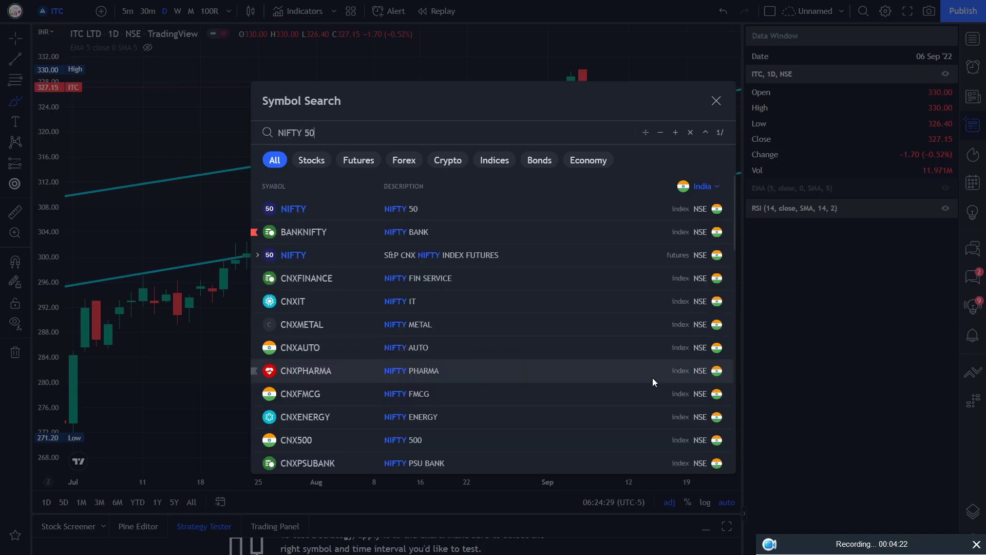
# - Pick NSE:NIFTY from the symbol search results to reopen the Nifty 50 chart
pyautogui.press('Down')
pyautogui.press('Return')
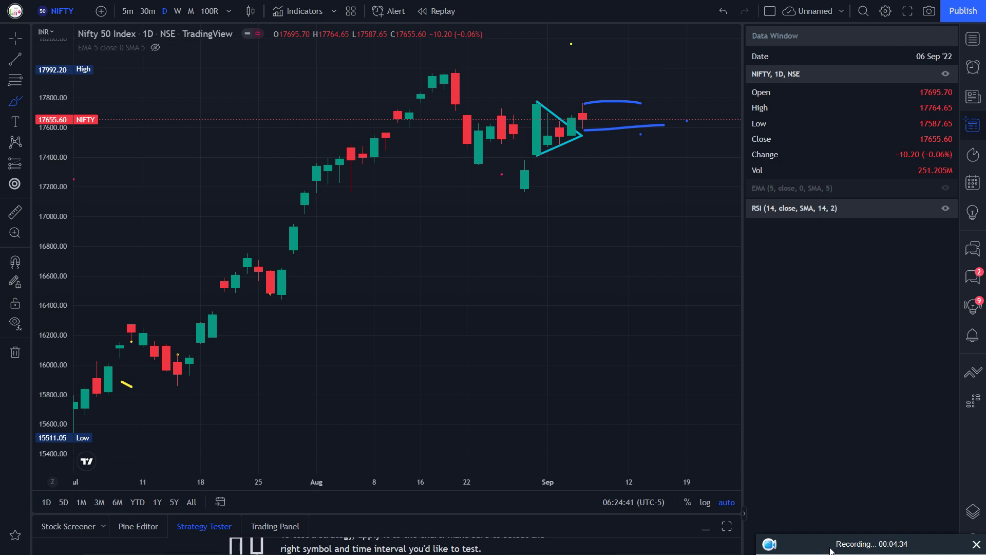
pyautogui.moveTo(830, 549); pyautogui.dragTo(779, 427)
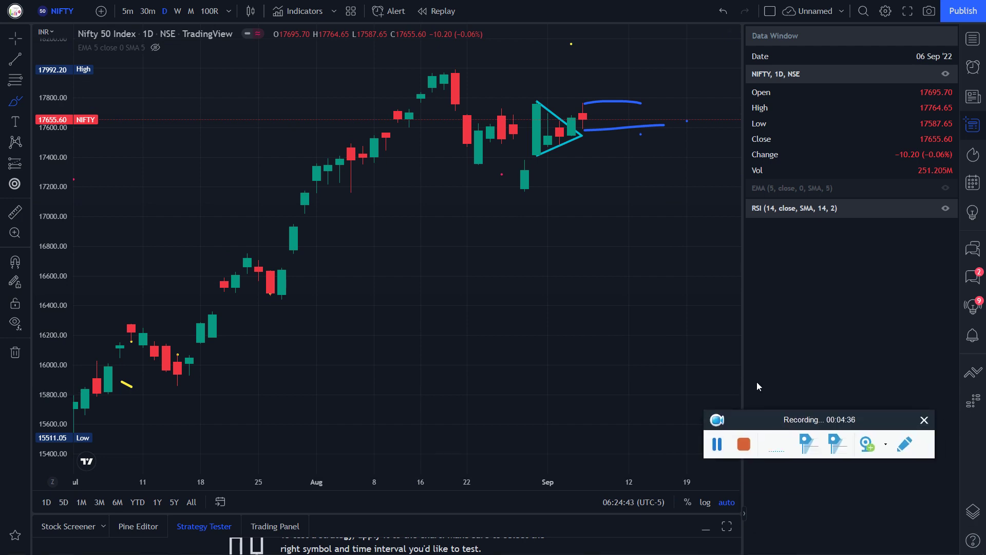